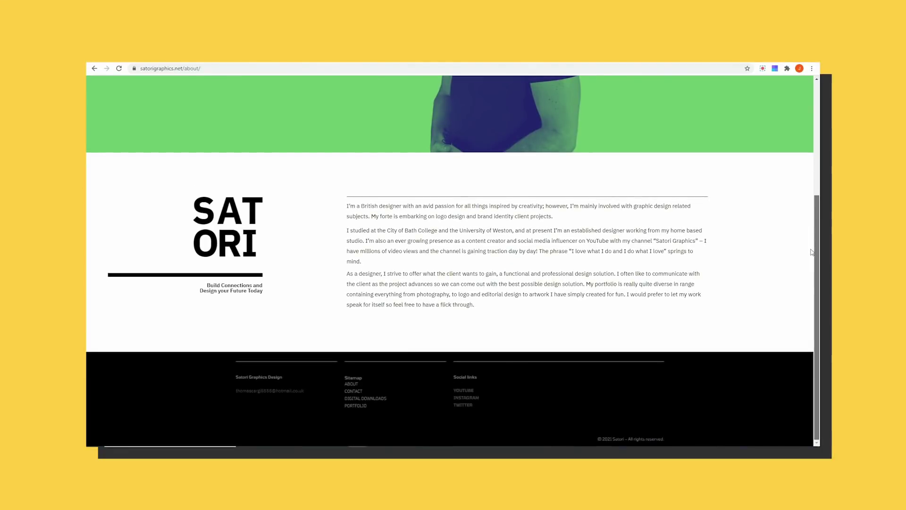
{"action": "scroll", "coordinate": [812, 253], "scroll_direction": "up", "scroll_amount": 5}
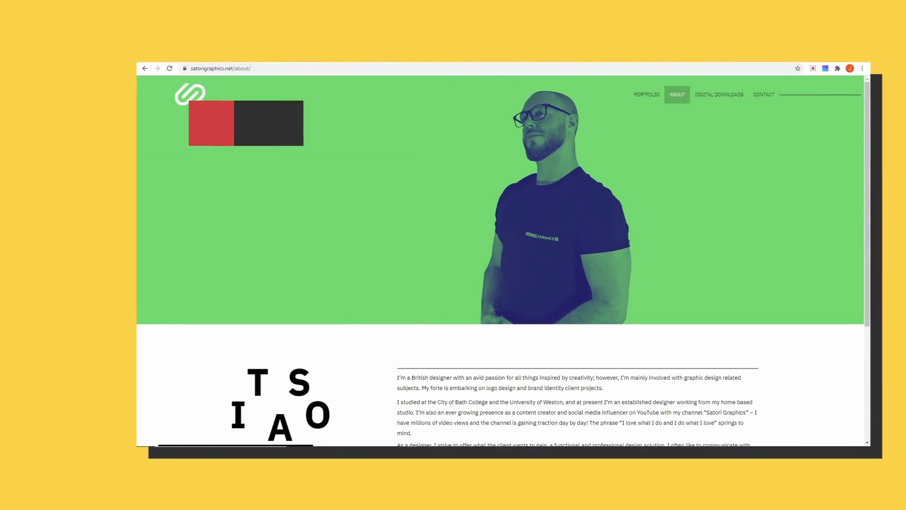
Generate Site Palette colour palettes with hex codes from the Satori About page.
{"action": "left_click", "coordinate": [826, 69]}
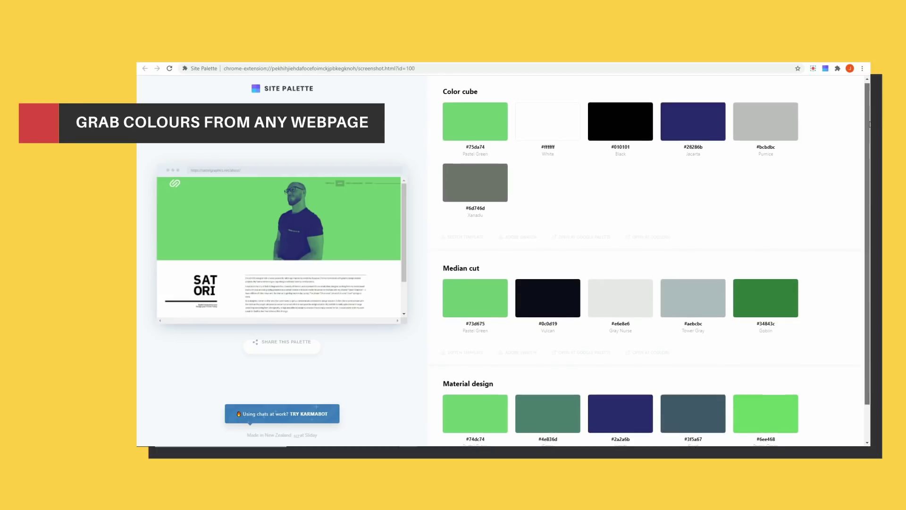
{"action": "scroll", "coordinate": [656, 261], "scroll_direction": "down", "scroll_amount": 1}
{"action": "scroll", "coordinate": [657, 261], "scroll_direction": "down", "scroll_amount": 1}
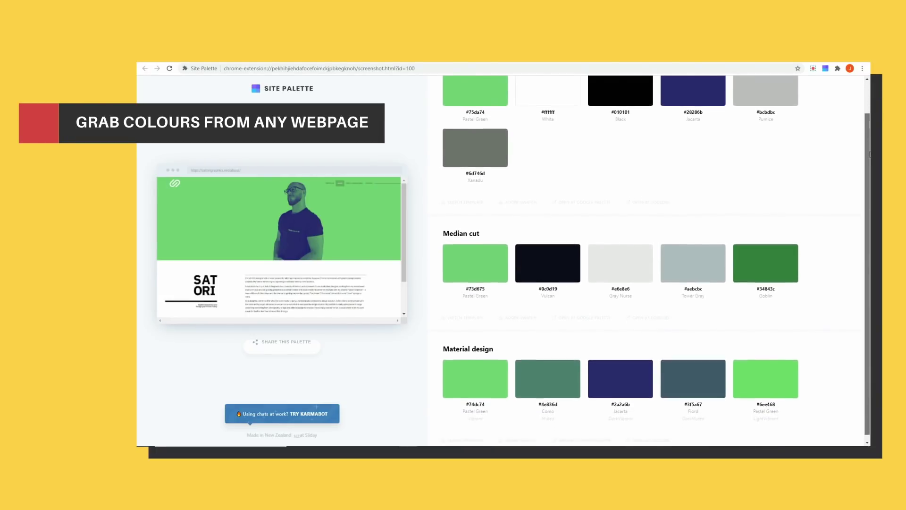
{"action": "scroll", "coordinate": [869, 174], "scroll_direction": "up", "scroll_amount": 2}
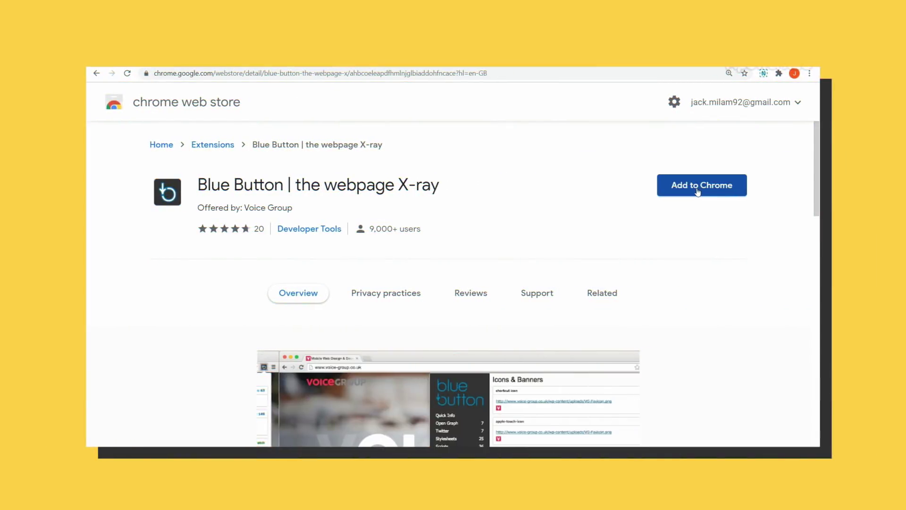
Add Blue Button to Chrome and open its Quick Info panel on the Creative Review page.
{"action": "left_click", "coordinate": [699, 189]}
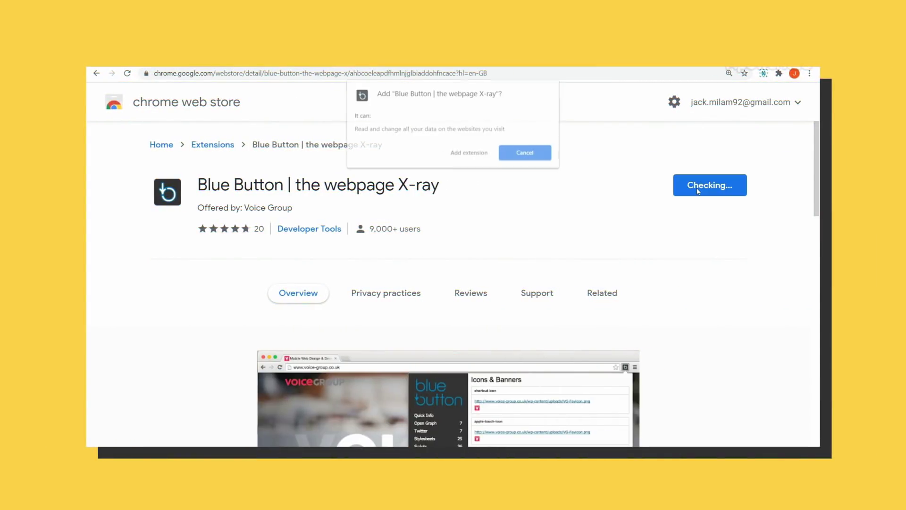
{"action": "left_click", "coordinate": [475, 156]}
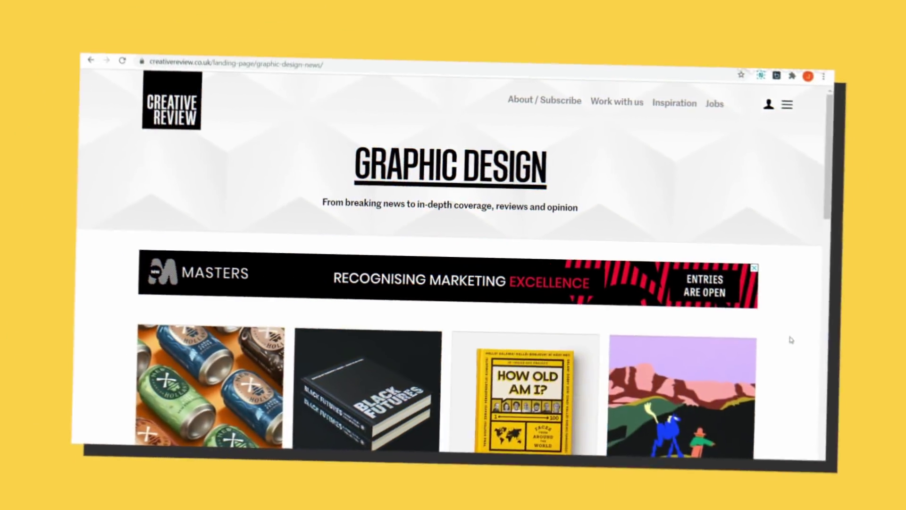
{"action": "left_click", "coordinate": [763, 73]}
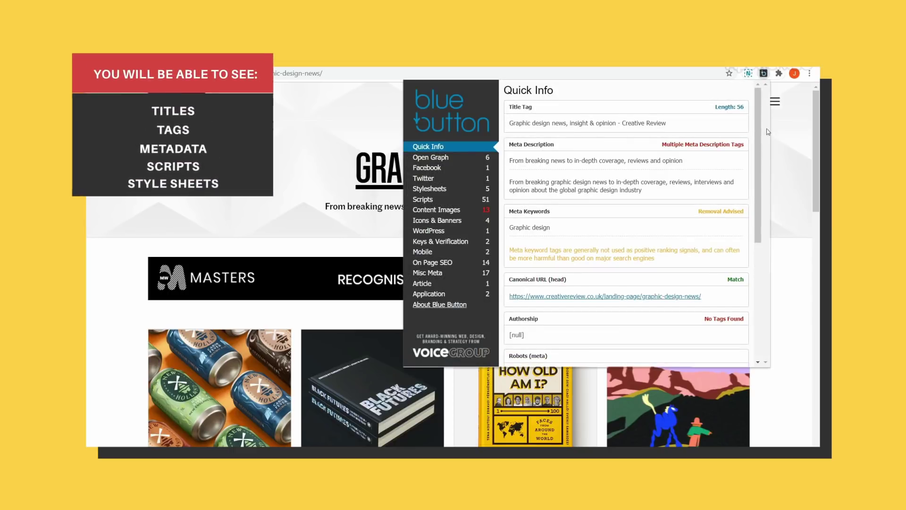
{"action": "left_click_drag", "start_coordinate": [759, 117], "coordinate": [761, 245]}
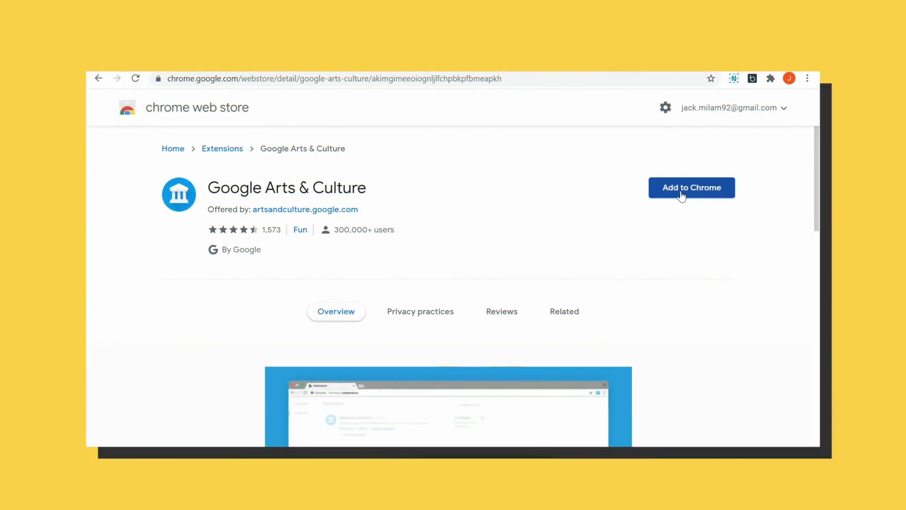
Add Google Arts & Culture to Chrome and bring up its artwork-change options.
{"action": "left_click", "coordinate": [685, 193]}
{"action": "left_click", "coordinate": [454, 206]}
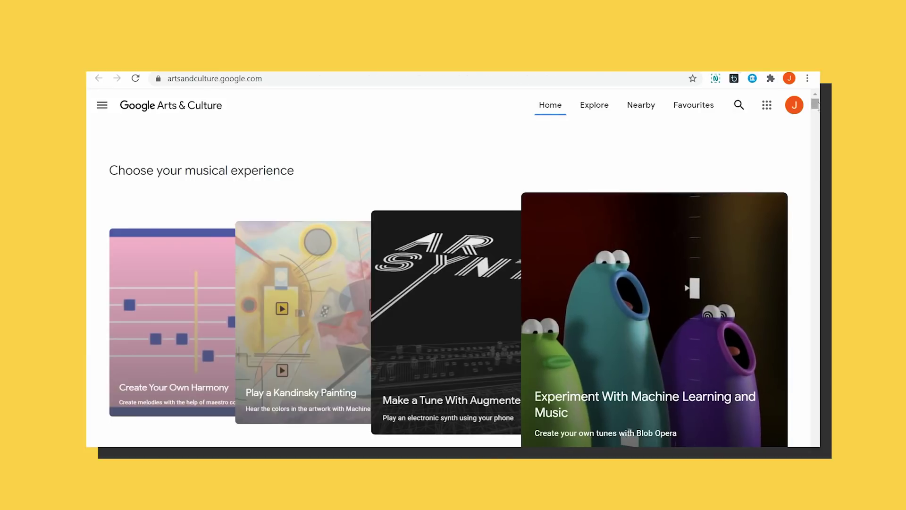
{"action": "right_click", "coordinate": [753, 78]}
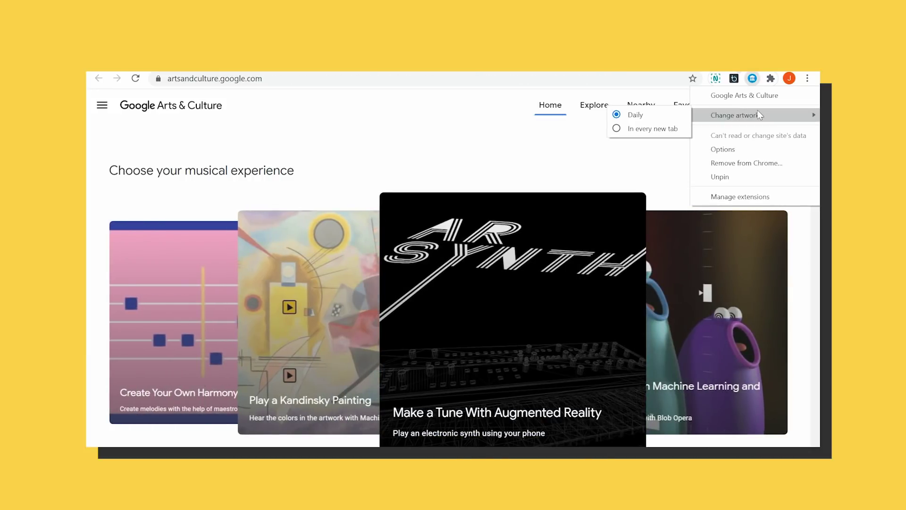
Show new artwork in every new tab, then open the A Puff of Steam and Campagna Landscape pages.
{"action": "left_click", "coordinate": [643, 132]}
{"action": "key", "text": "ctrl+t"}
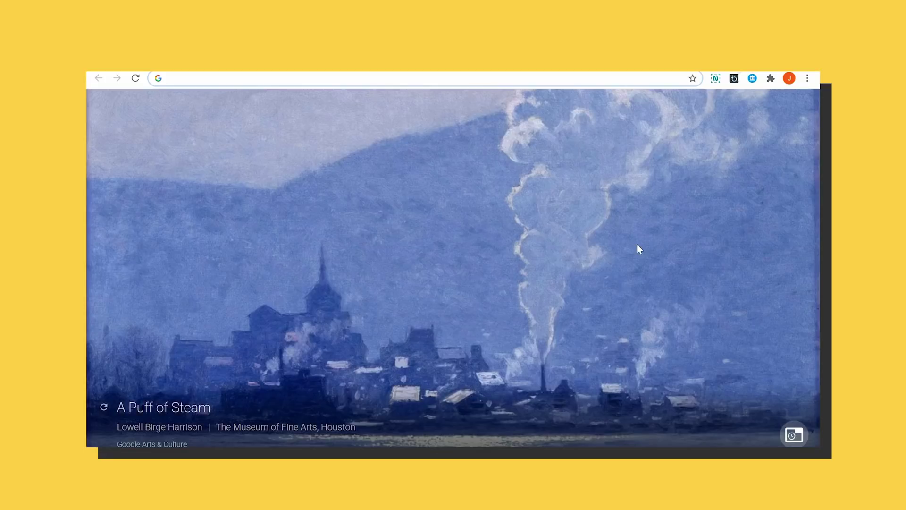
{"action": "left_click", "coordinate": [190, 410]}
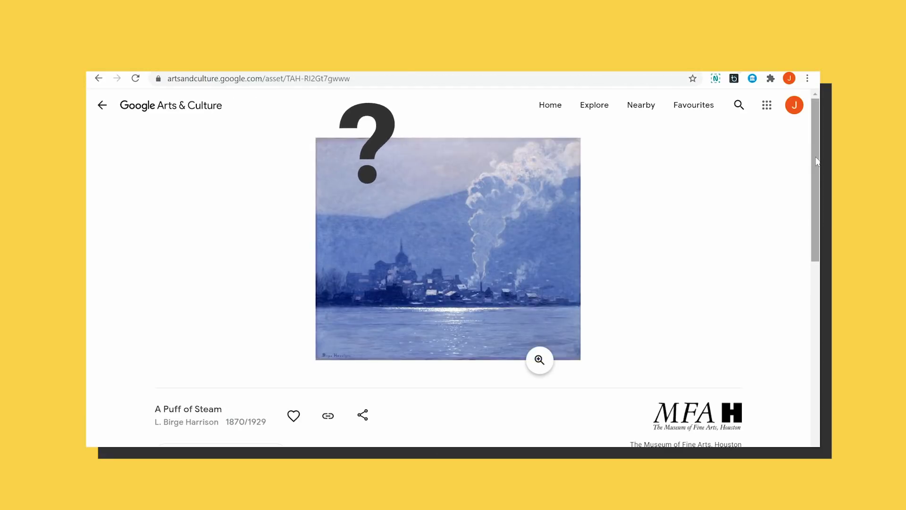
{"action": "left_click_drag", "start_coordinate": [817, 161], "coordinate": [815, 300]}
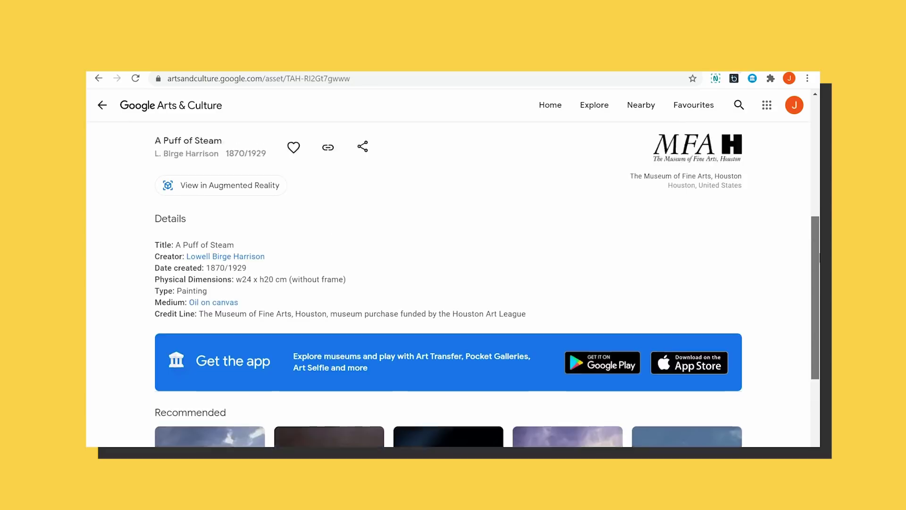
{"action": "left_click_drag", "start_coordinate": [816, 304], "coordinate": [819, 139]}
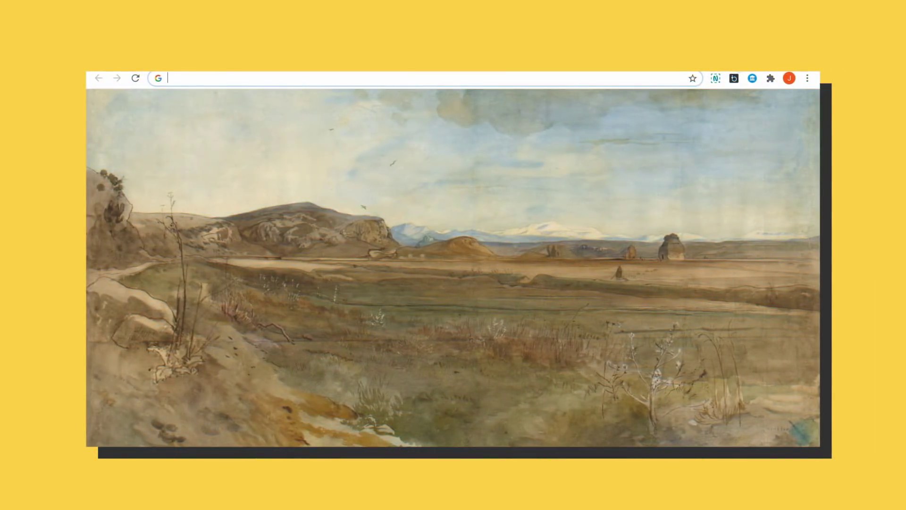
{"action": "left_click", "coordinate": [275, 407]}
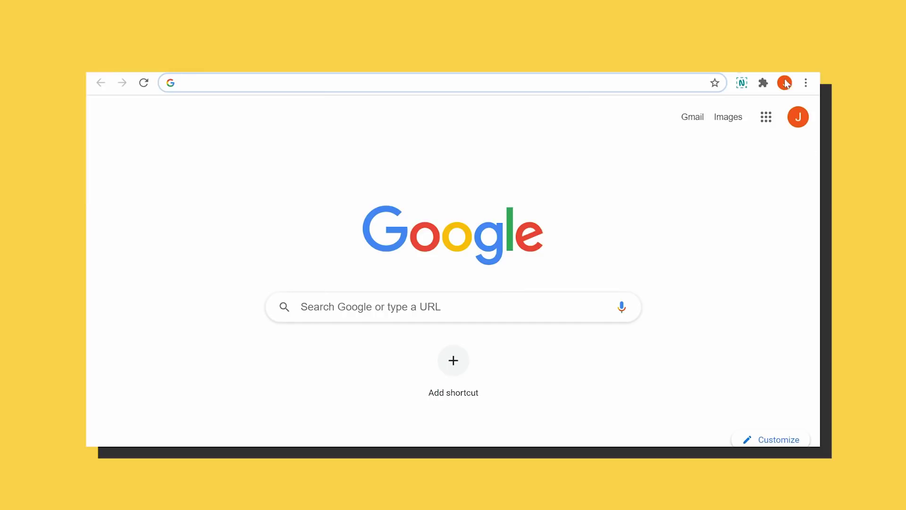
Start a 2160p Nimbus desktop video recording up to the screen-share prompt, with audio sharing on.
{"action": "left_click", "coordinate": [742, 83]}
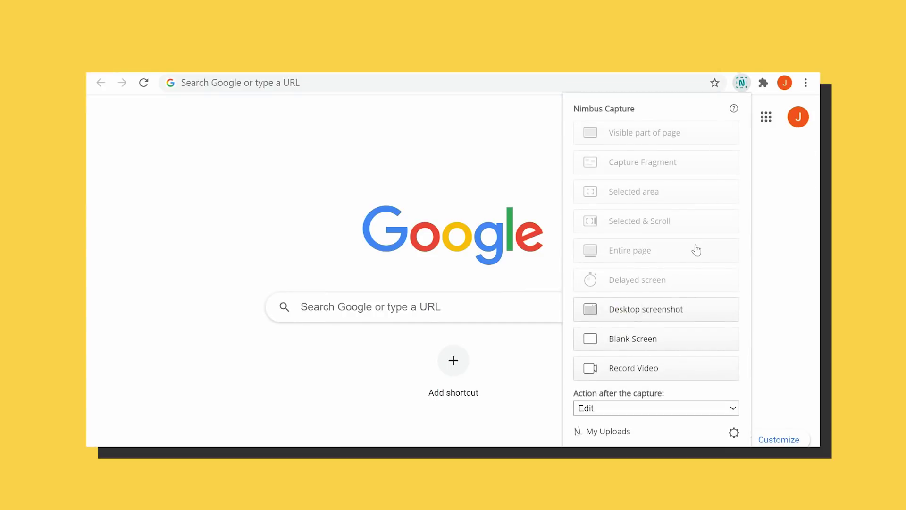
{"action": "left_click", "coordinate": [661, 376]}
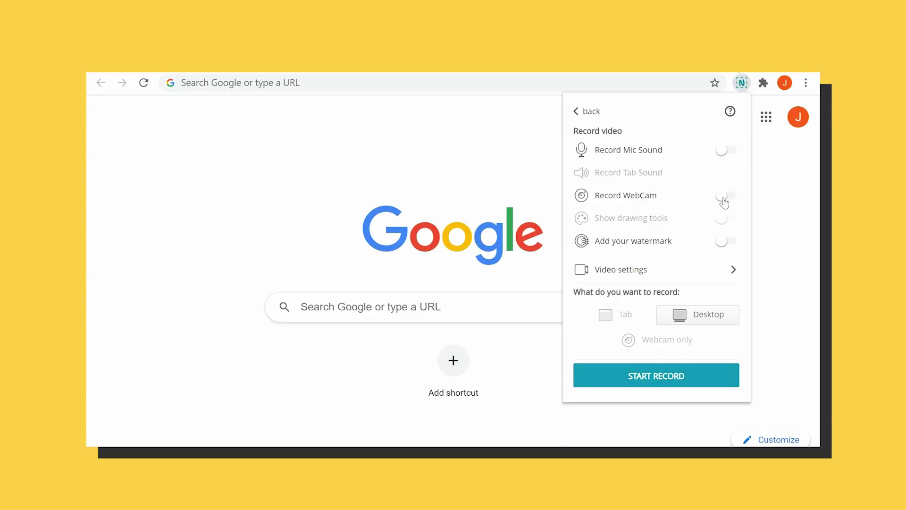
{"action": "left_click", "coordinate": [729, 274]}
{"action": "left_click", "coordinate": [669, 377]}
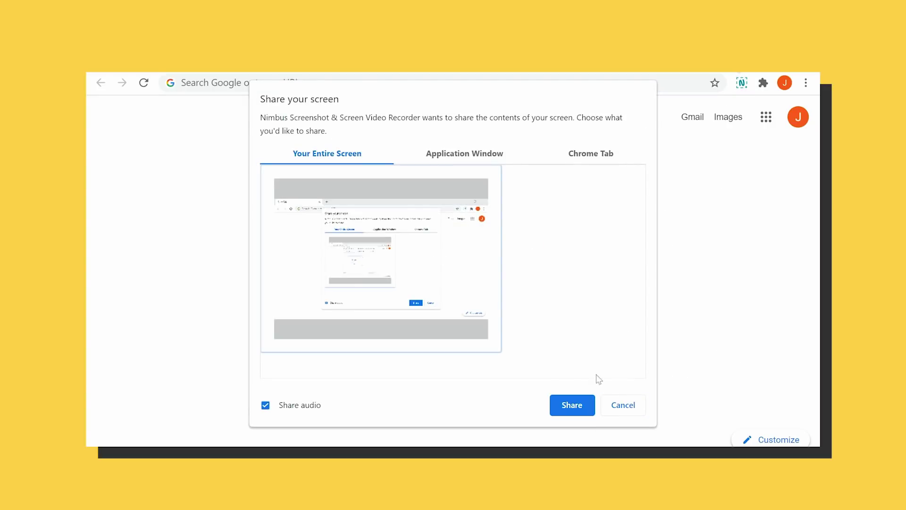
{"action": "left_click", "coordinate": [266, 405]}
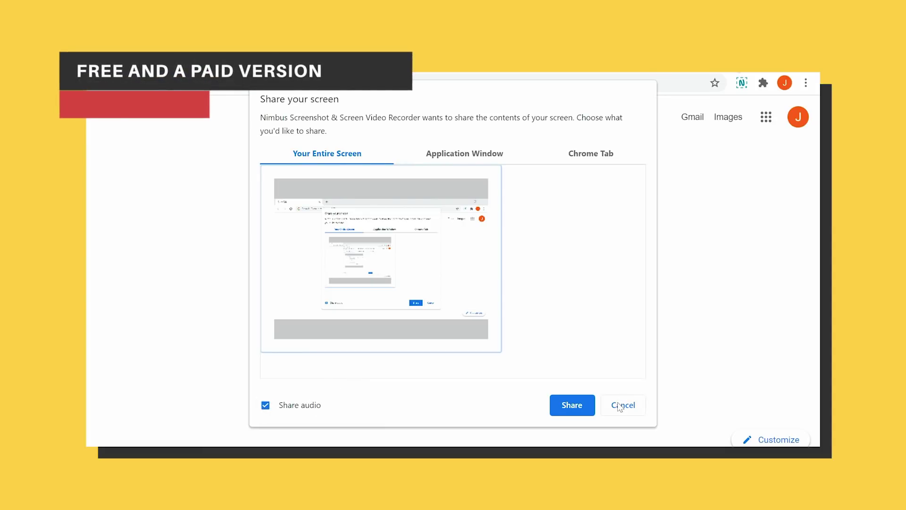